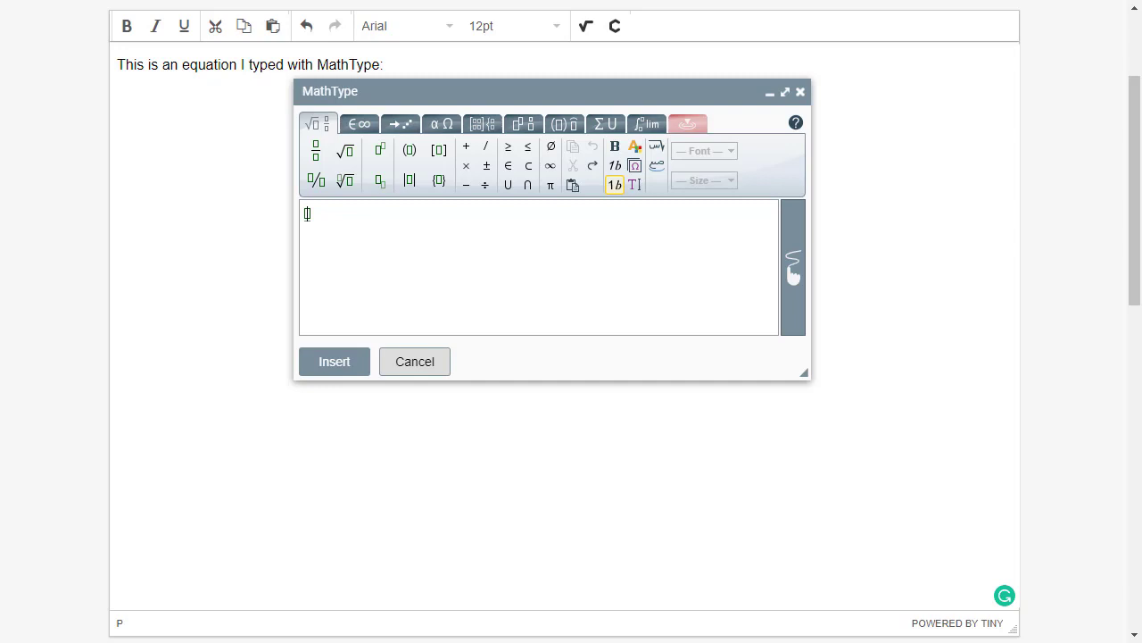
Step: Enter the start of the equation, tanθ = ±, using the Greek theta and plus-minus symbols
text(ta)
text(n)
click(440, 124)
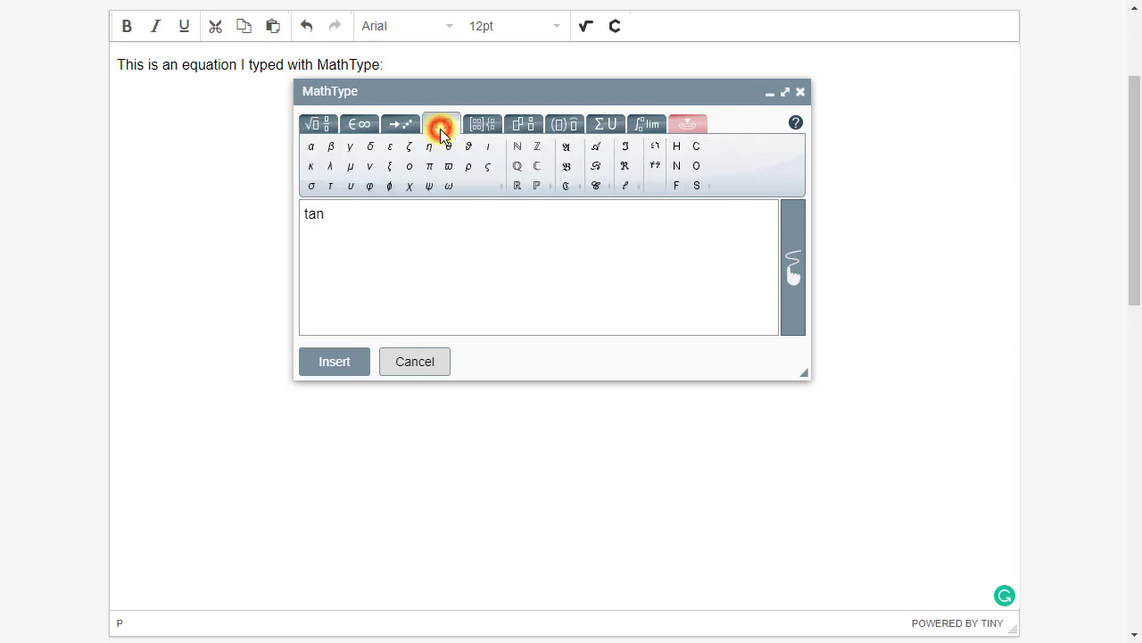
click(449, 148)
text(=)
click(314, 123)
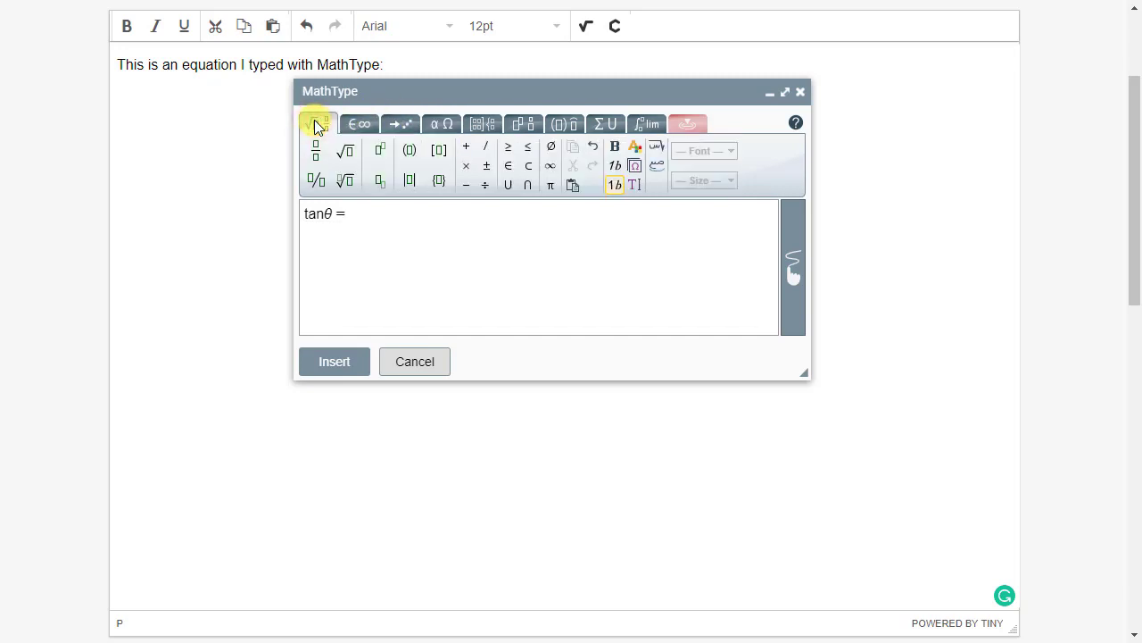
click(488, 168)
Step: Add a stacked fraction 1/2 after the ± sign, and delete it again as a whole
click(320, 166)
text(1/)
text(2)
key(Right)
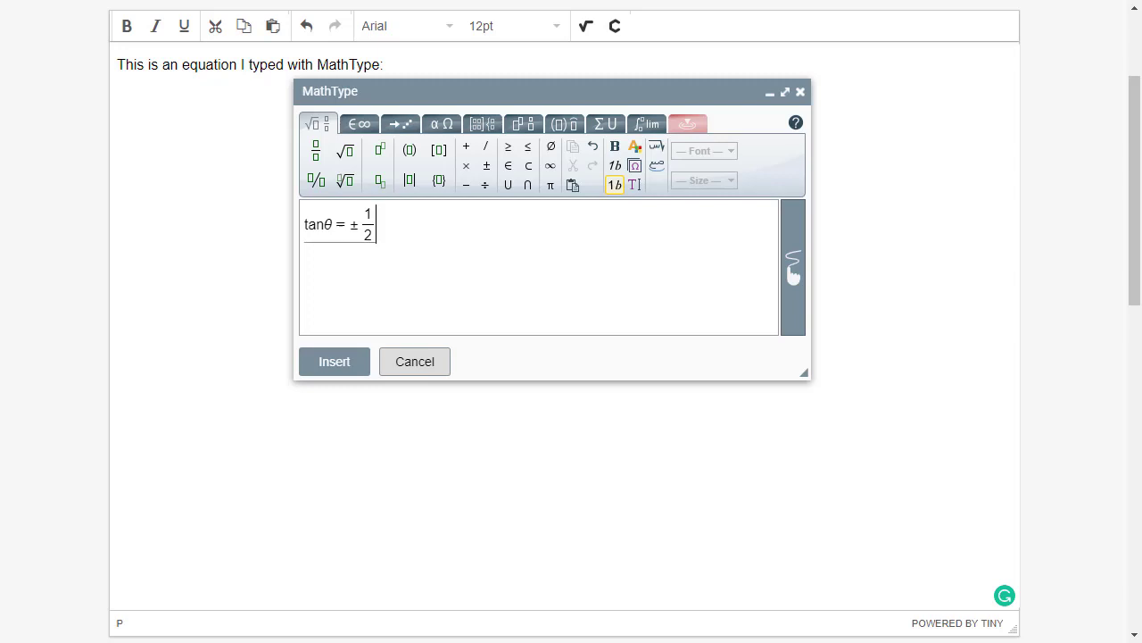
key(shift+Left)
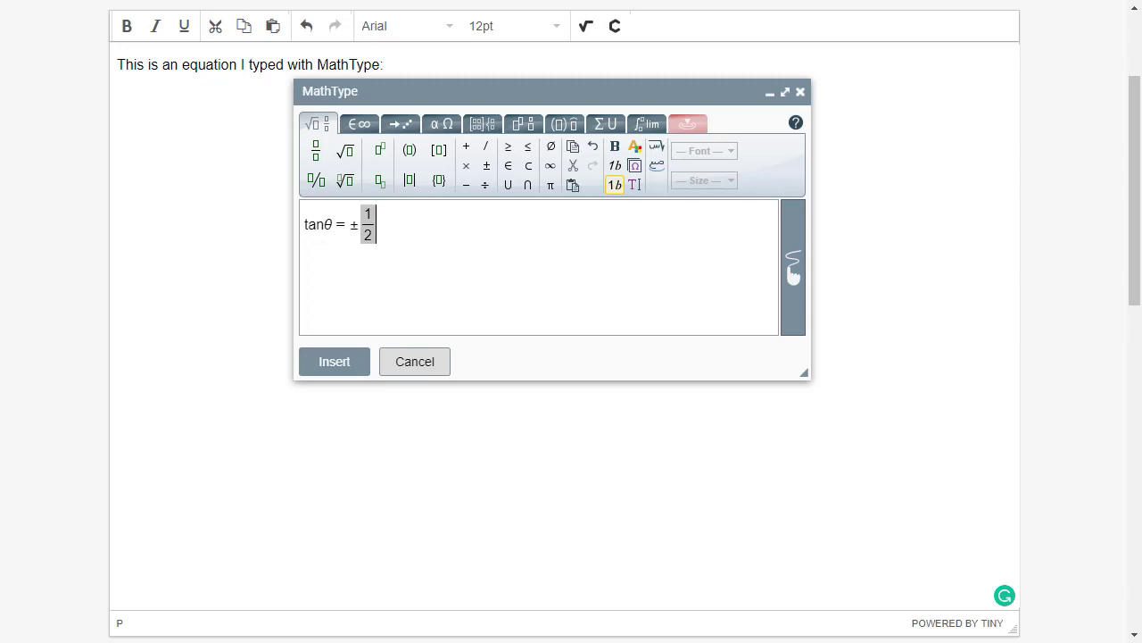
key(BackSpace)
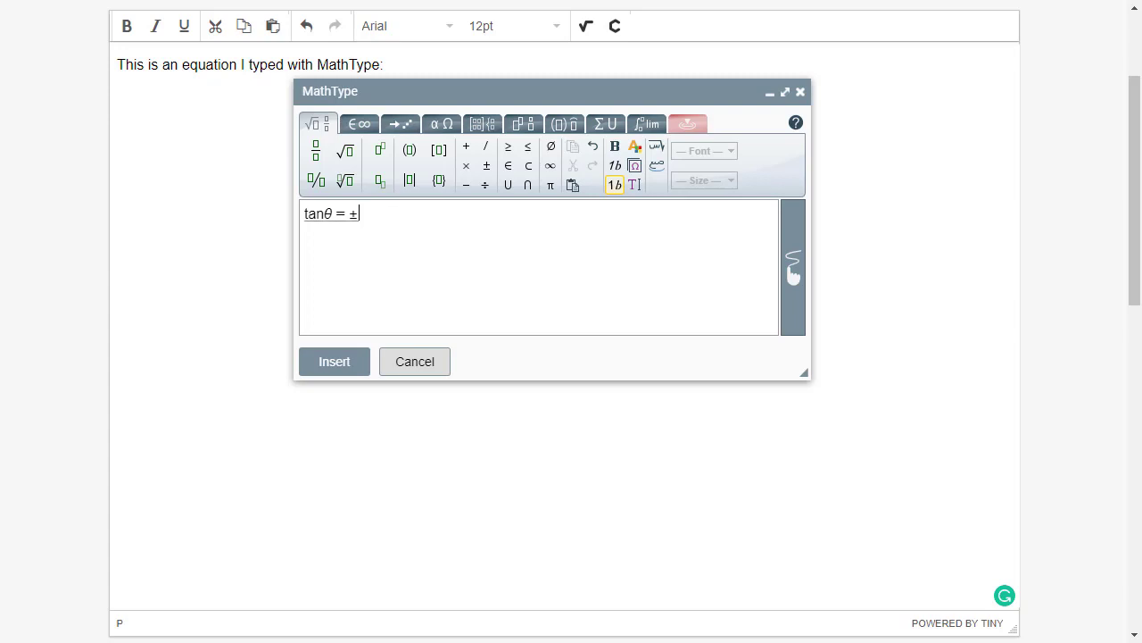
text(x + 1/)
key(BackSpace)
key(BackSpace)
key(BackSpace)
key(BackSpace)
Step: Try entering x+1 after the ± sign and converting it into a fraction's numerator, and undo it
text(x+1)
key(shift+Left)
key(shift+Left)
key(shift+Left)
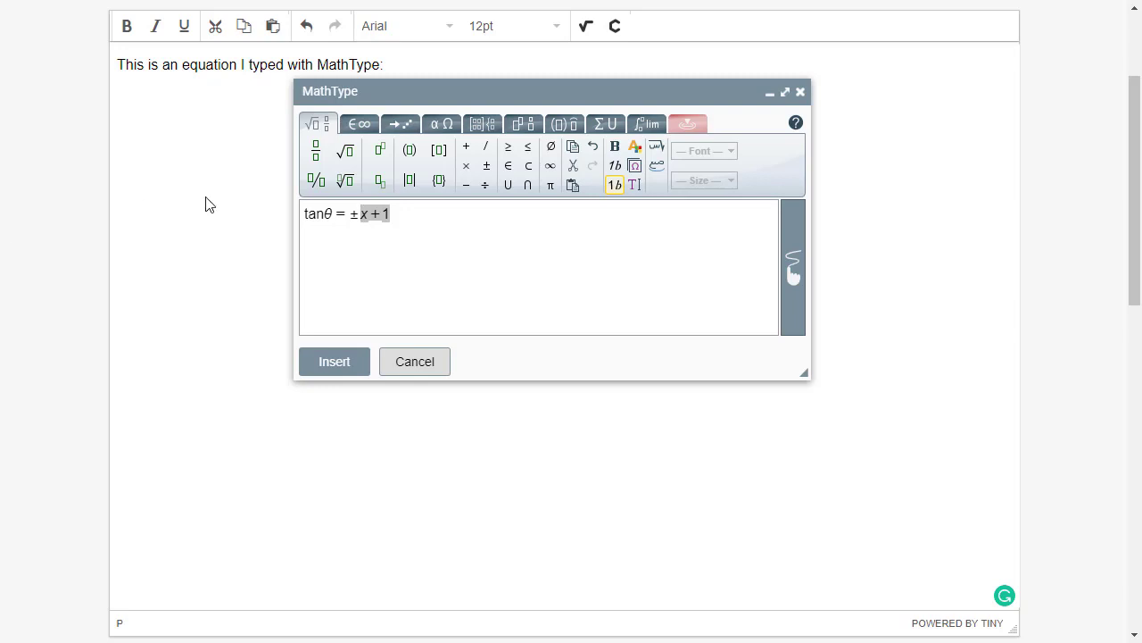
click(324, 158)
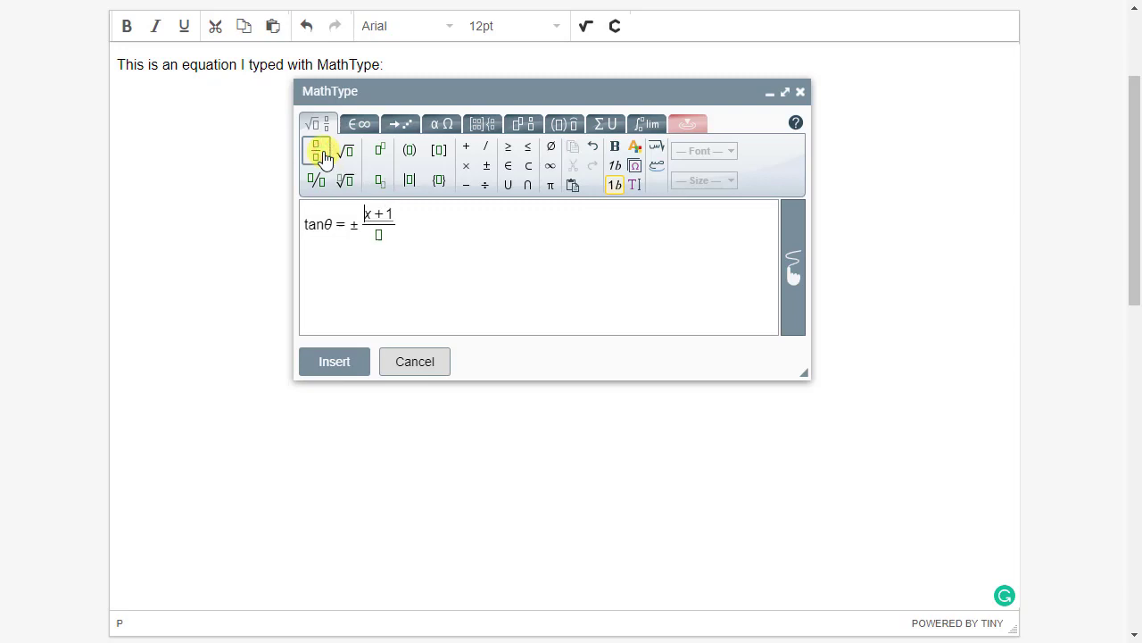
key(ctrl+z)
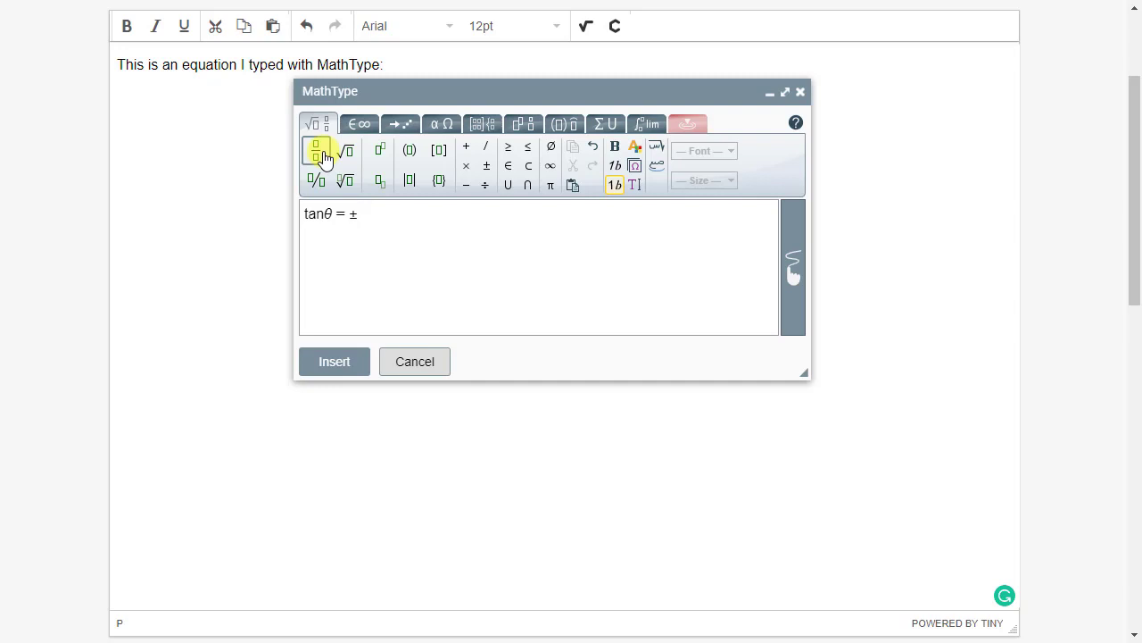
Step: Add a fraction after the ± sign with the square root of 1−cos²θ as its numerator
click(317, 151)
click(352, 152)
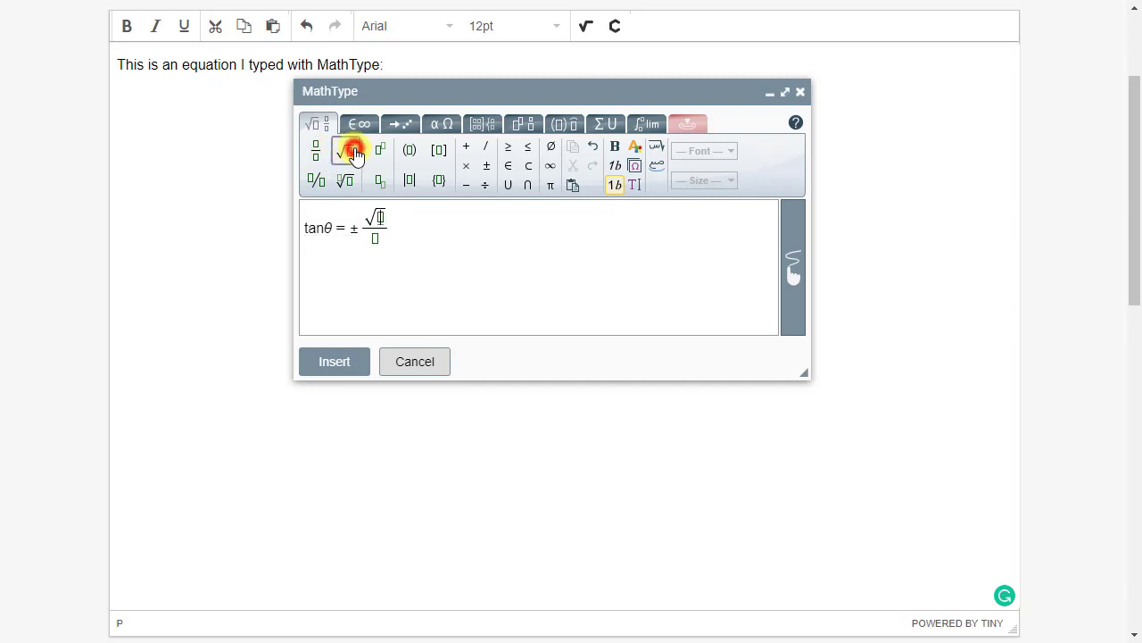
text(1-cos)
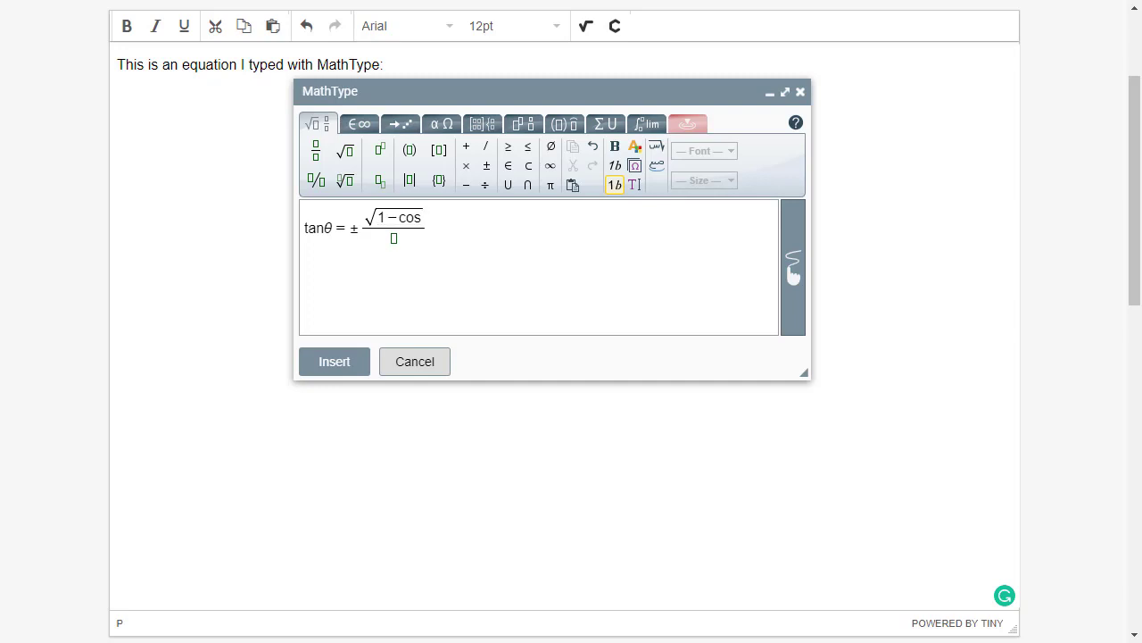
key(shift+6)
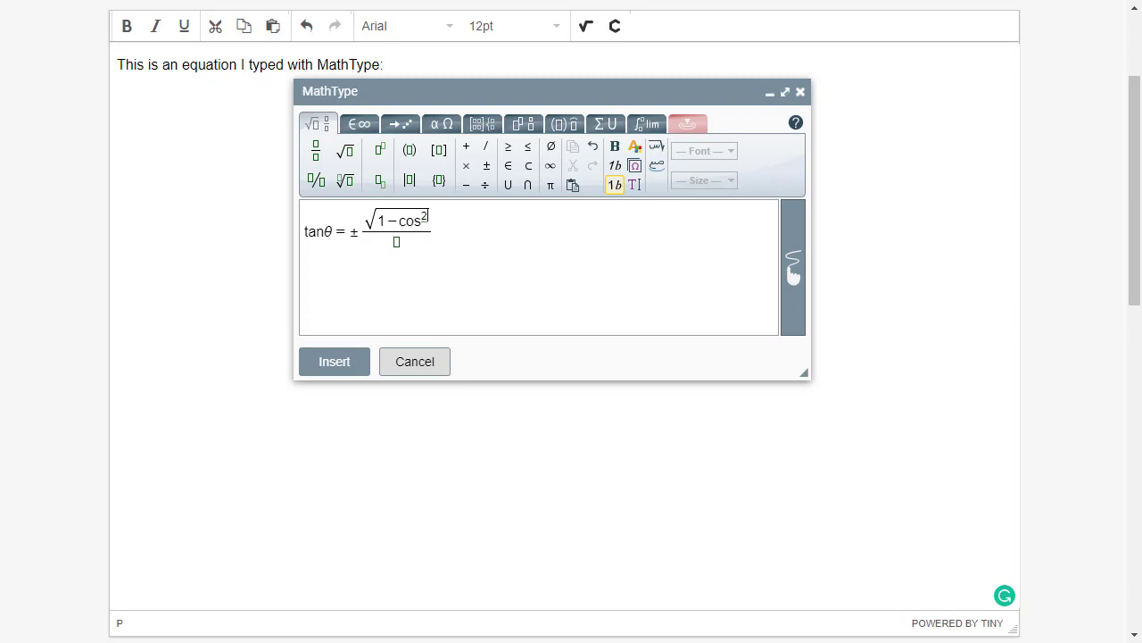
key(Right)
click(449, 126)
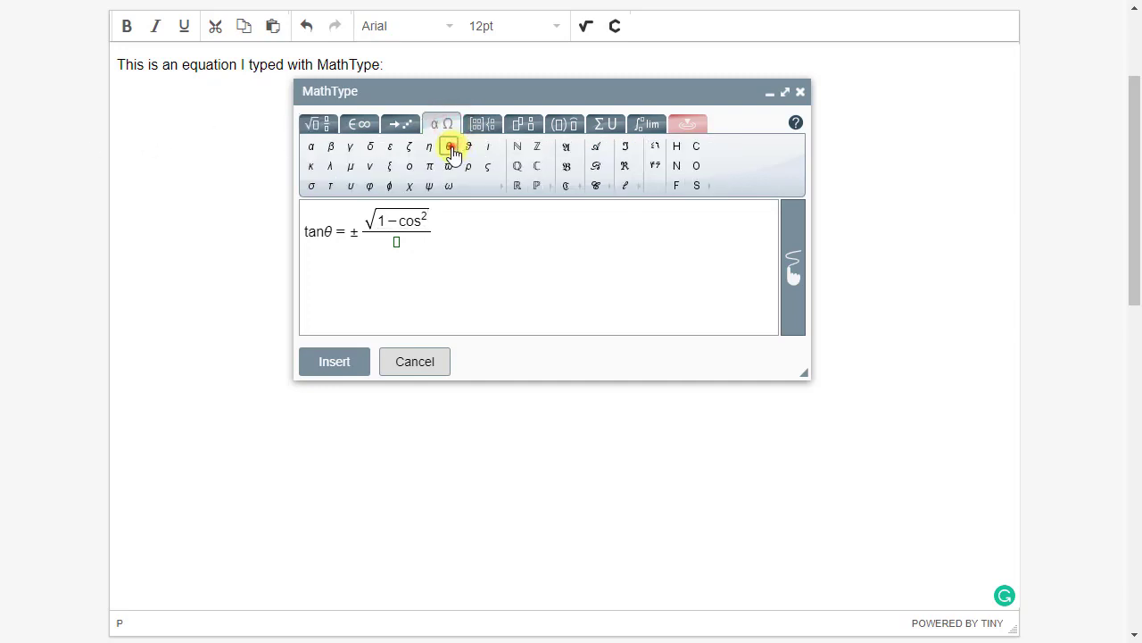
click(450, 147)
Step: Enter cosθ as the fraction's denominator and insert the finished equation into the document
key(Down)
text(cos)
click(451, 147)
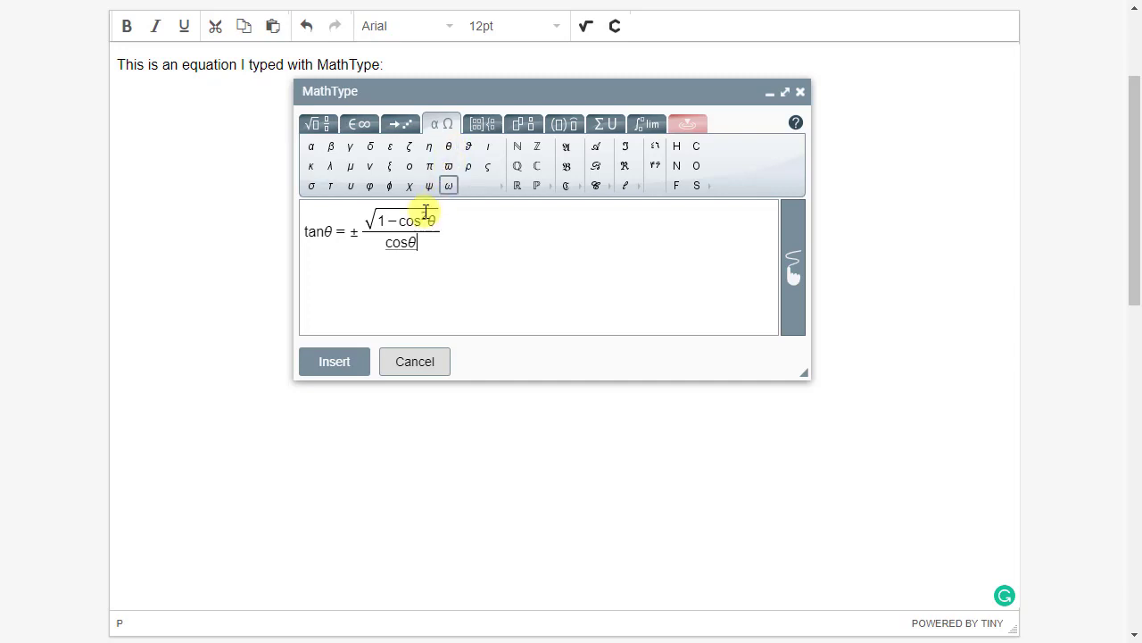
click(337, 365)
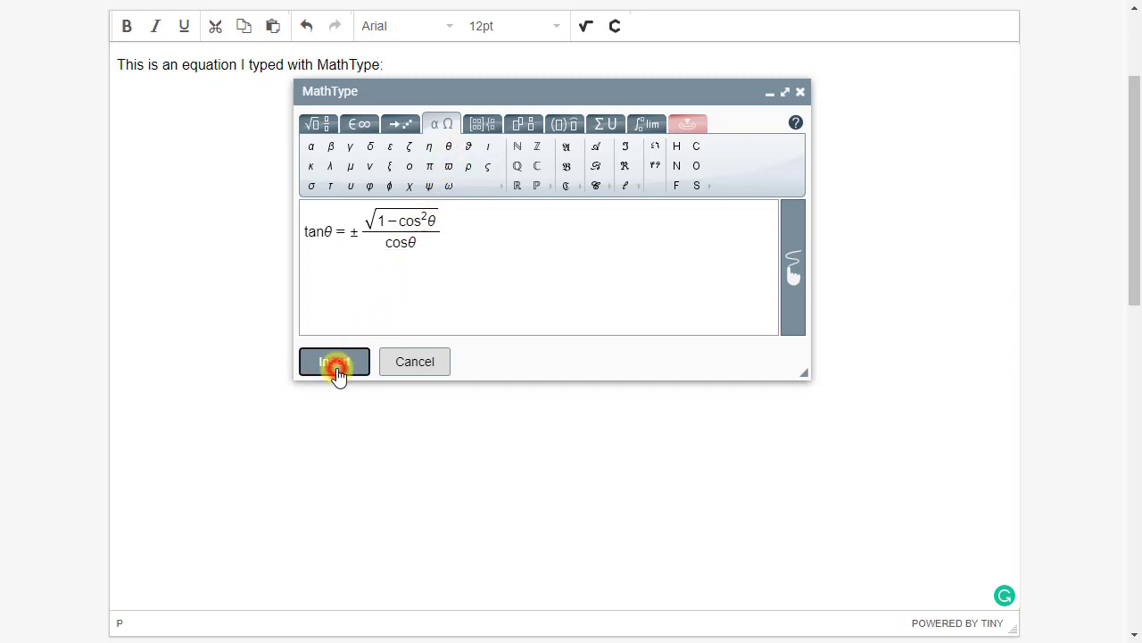